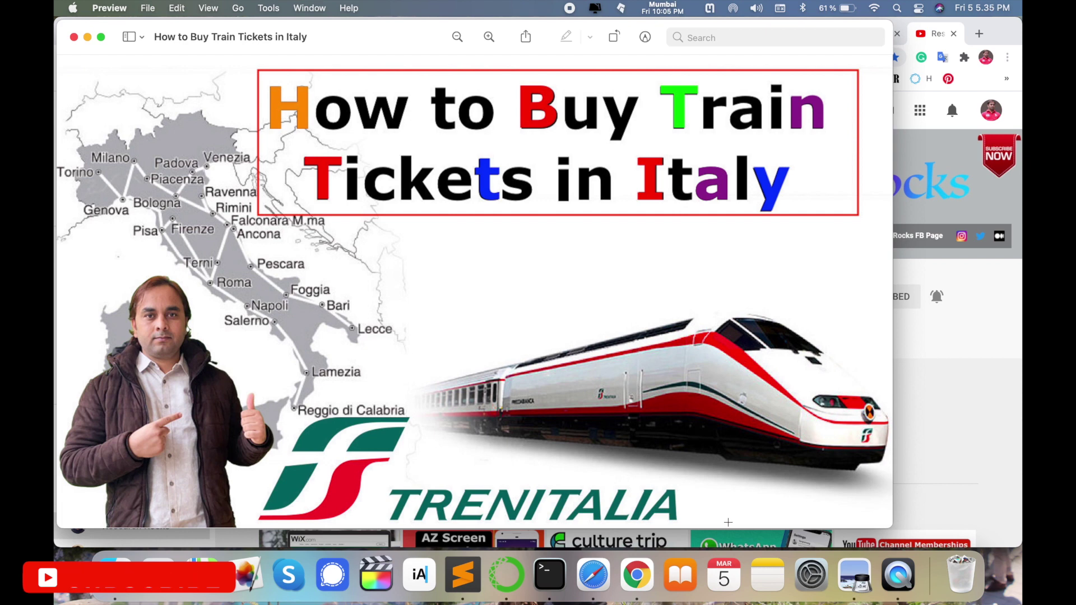
Bring the Chrome window showing the YouTube channel page in front of Preview
left_click(966, 486)
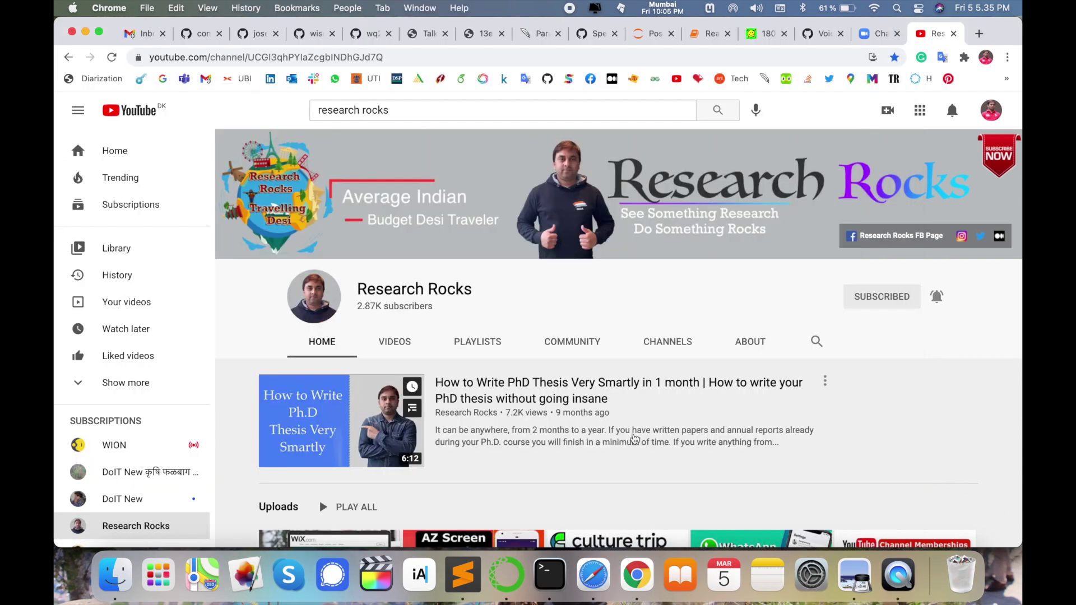
Google 'trenitalia' in a new tab and open the official 'Trenitalia: IT' result
left_click(980, 34)
left_click(534, 402)
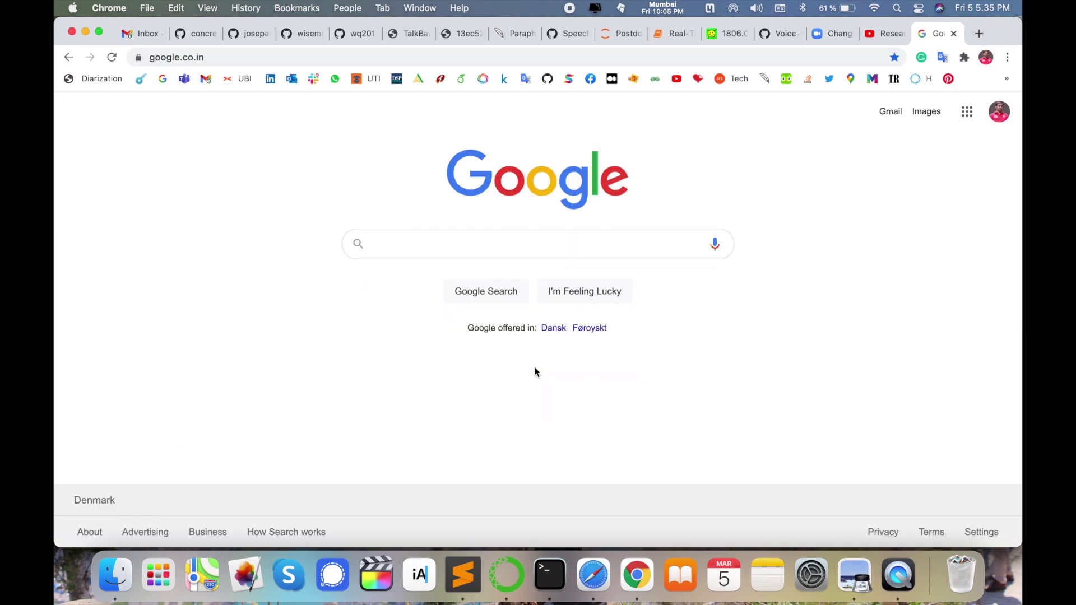
type("trenitalia")
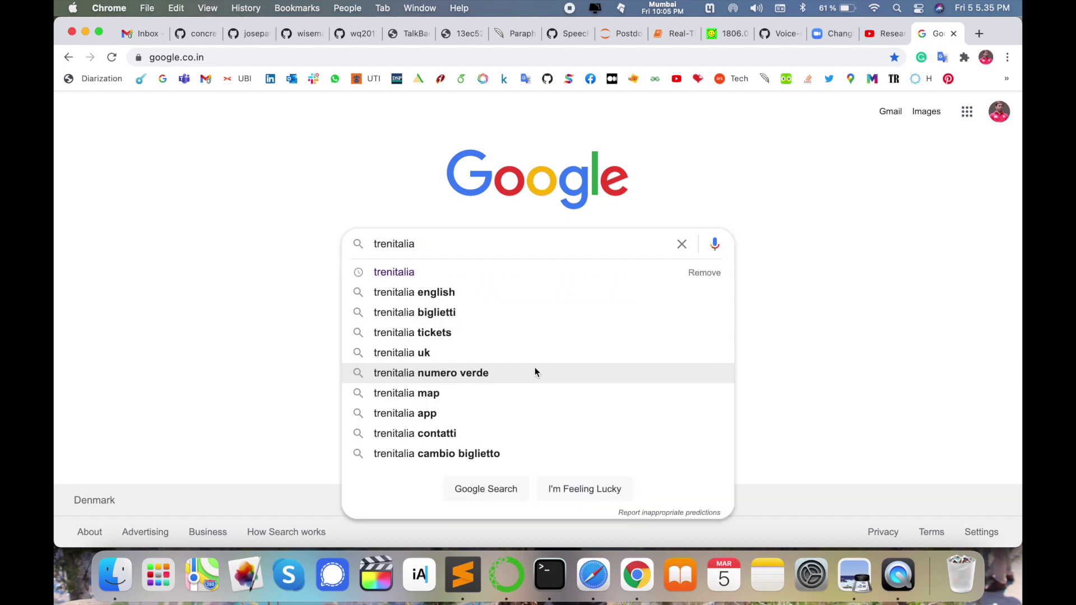
key("Return")
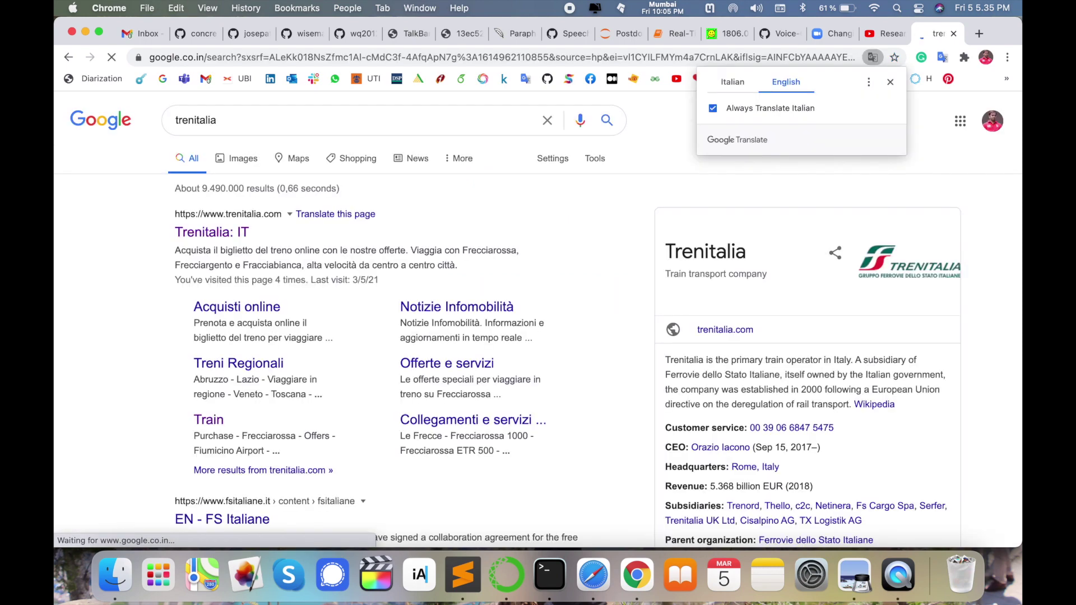
left_click(240, 235)
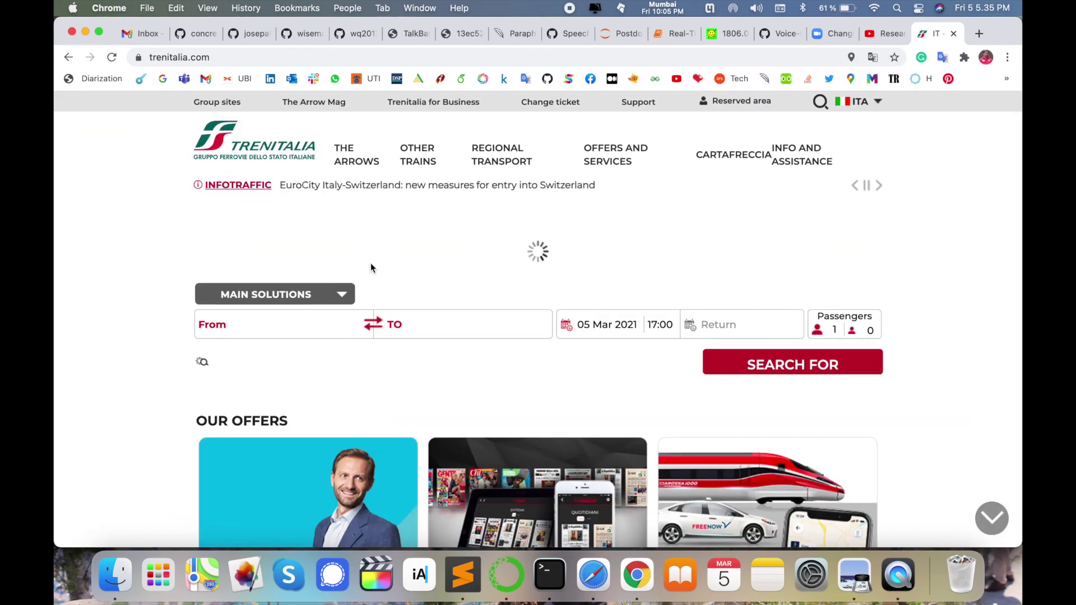
Browse the Italian homepage, then switch the site language from ITA to ENG
scroll(371, 268, "down", 10)
scroll(371, 268, "down", 10)
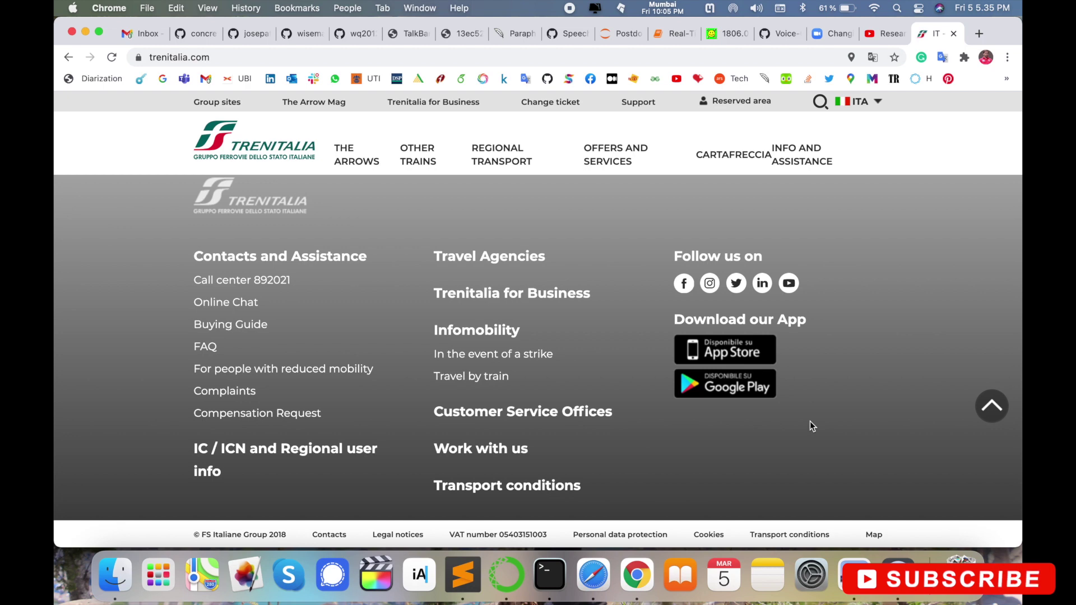
key("Home")
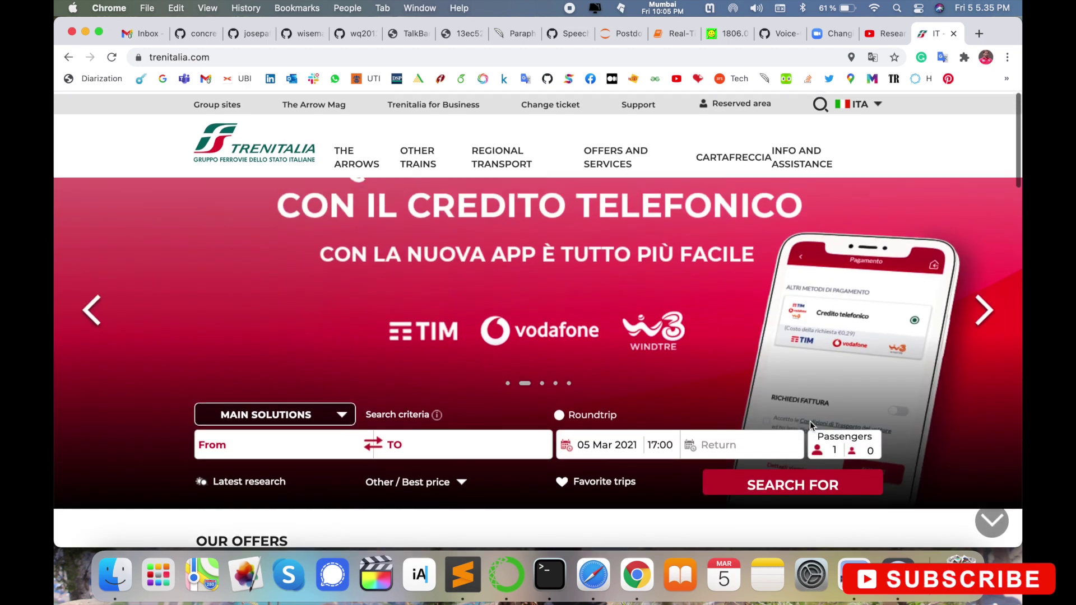
mouse_move(876, 106)
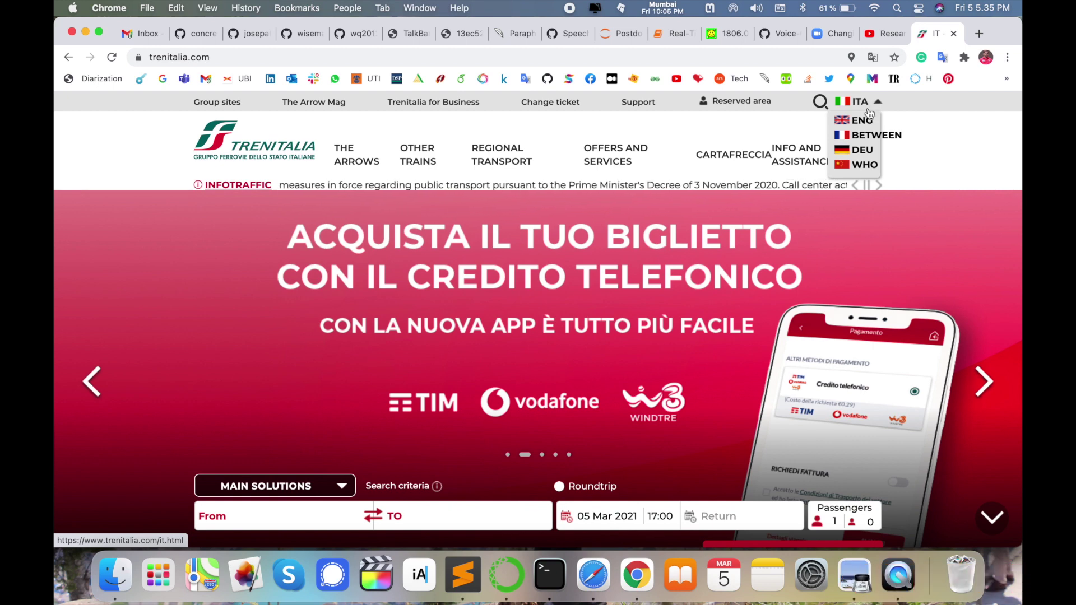
left_click(859, 122)
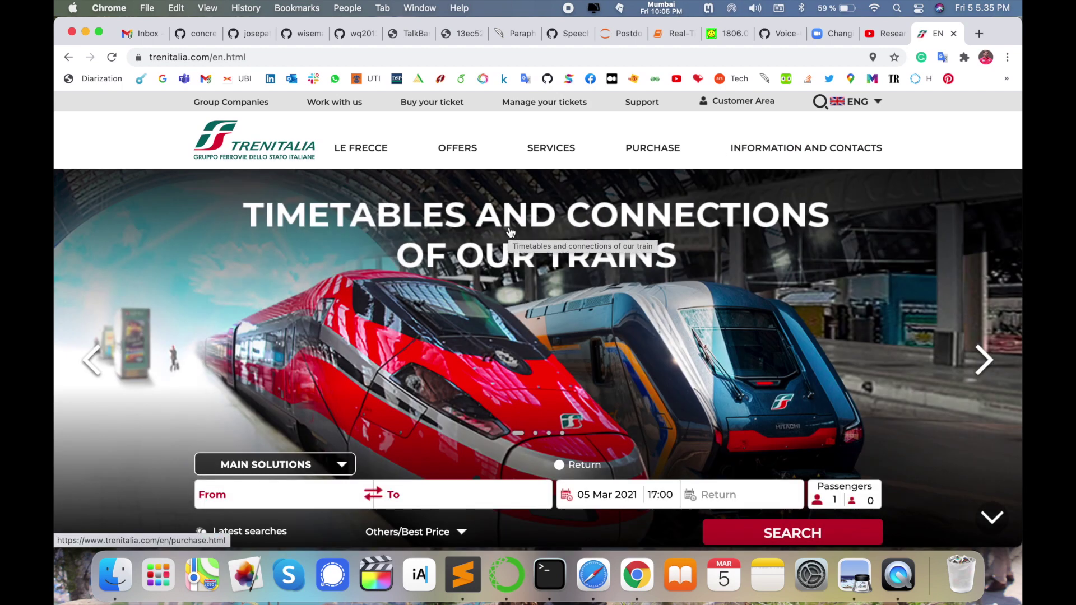
Browse the OFFERS, SERVICES, PURCHASE and LE FRECCE navigation menus
left_click(455, 152)
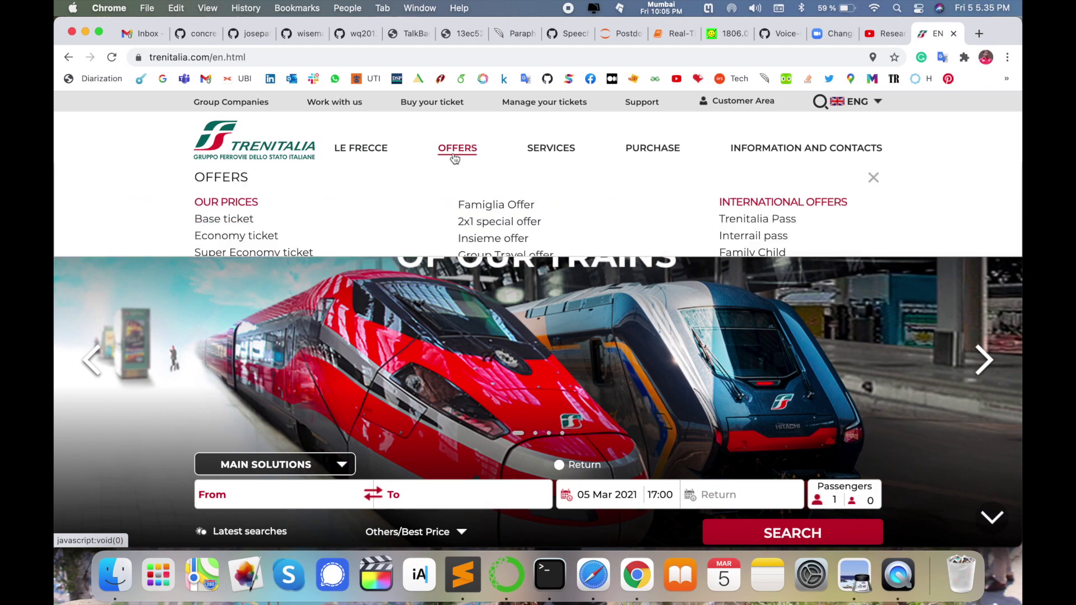
left_click(551, 151)
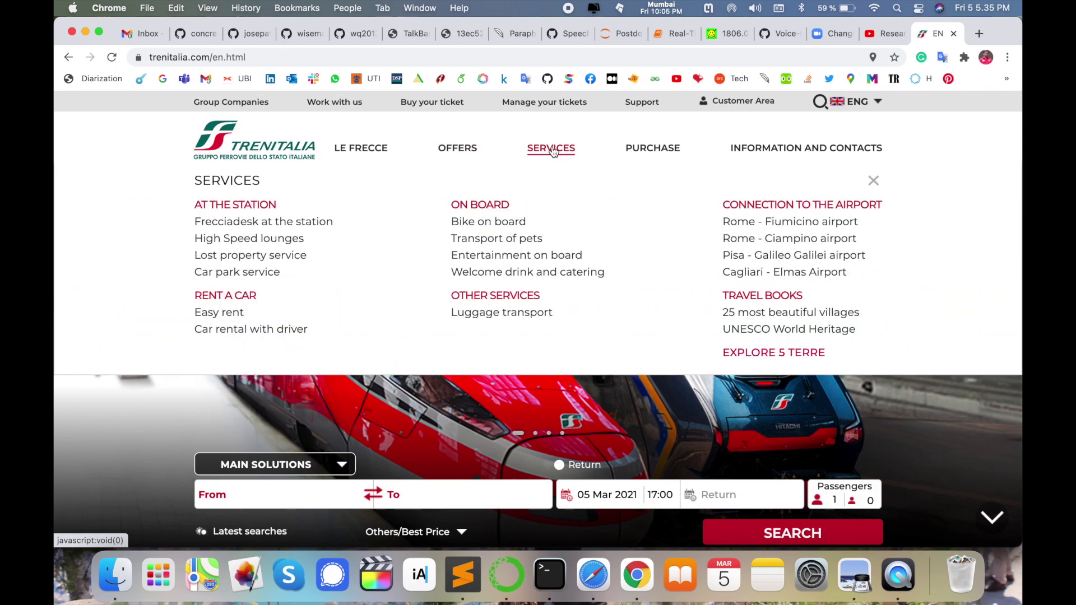
left_click(648, 154)
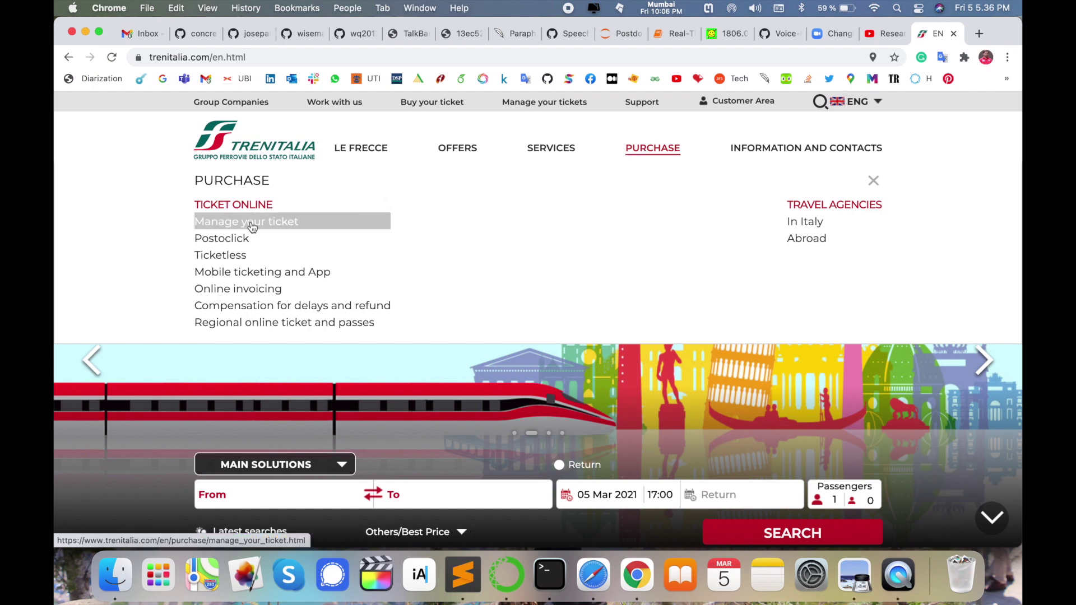
left_click(365, 151)
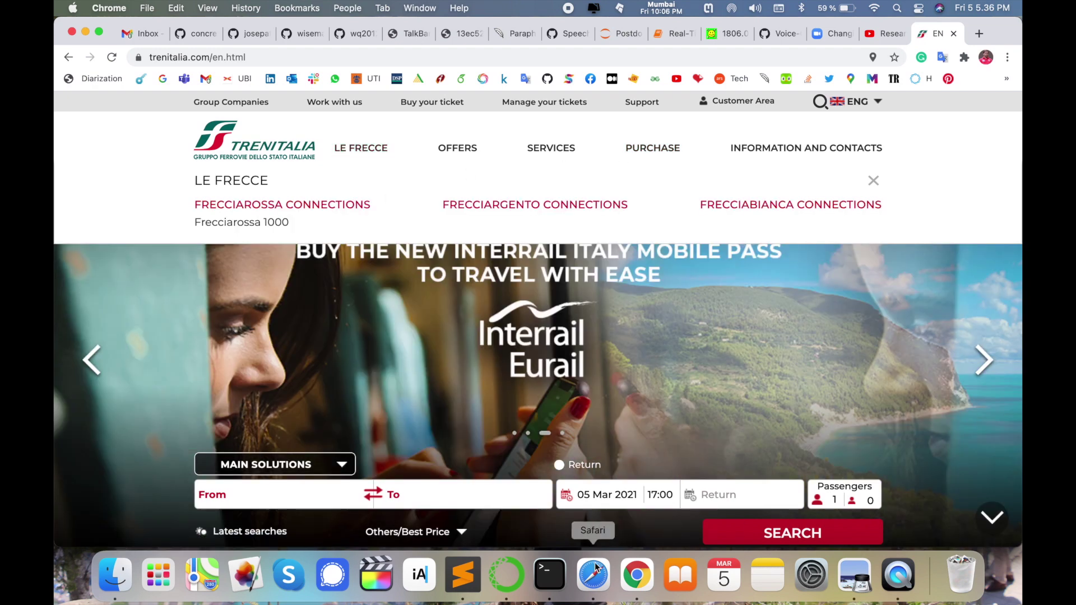
scroll(441, 435, "down", 4)
scroll(441, 435, "up", 2)
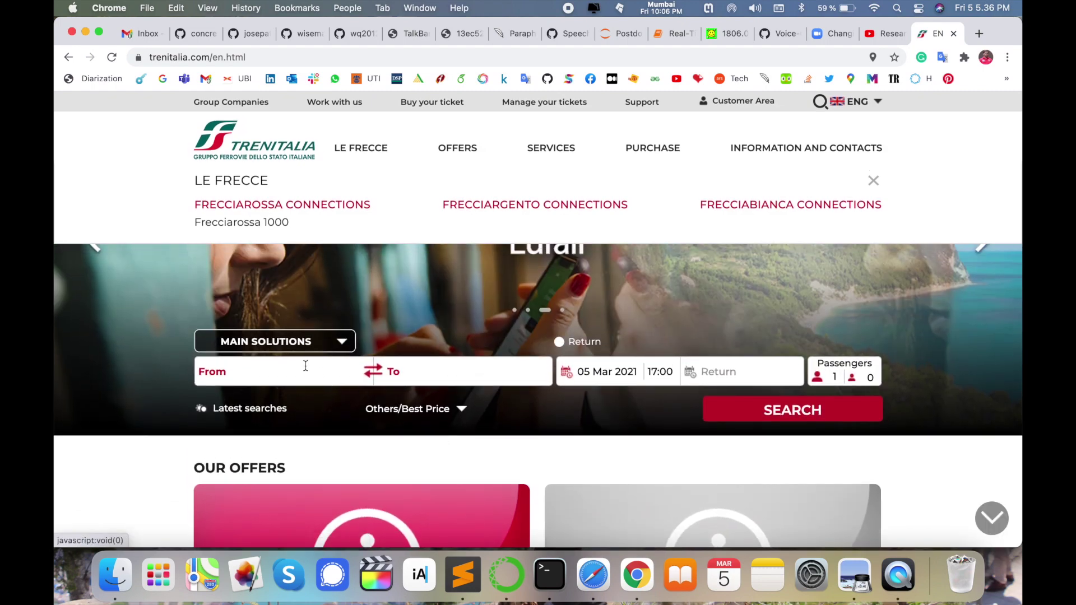
Search for trains from Roma Termini to Milano Centrale on 6 March 2021
left_click(306, 367)
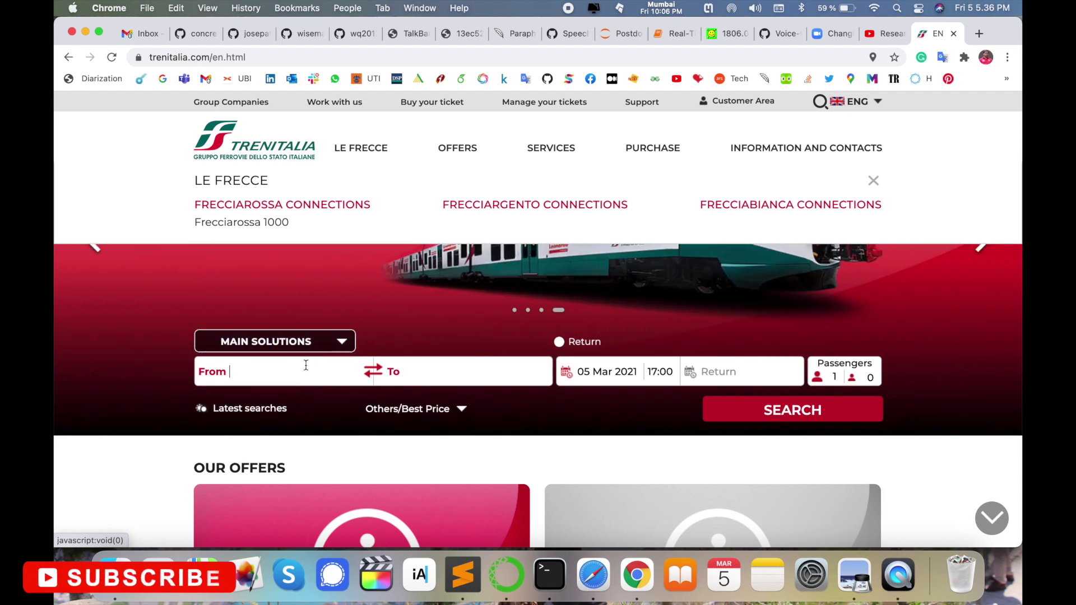
type("roma")
left_click(288, 426)
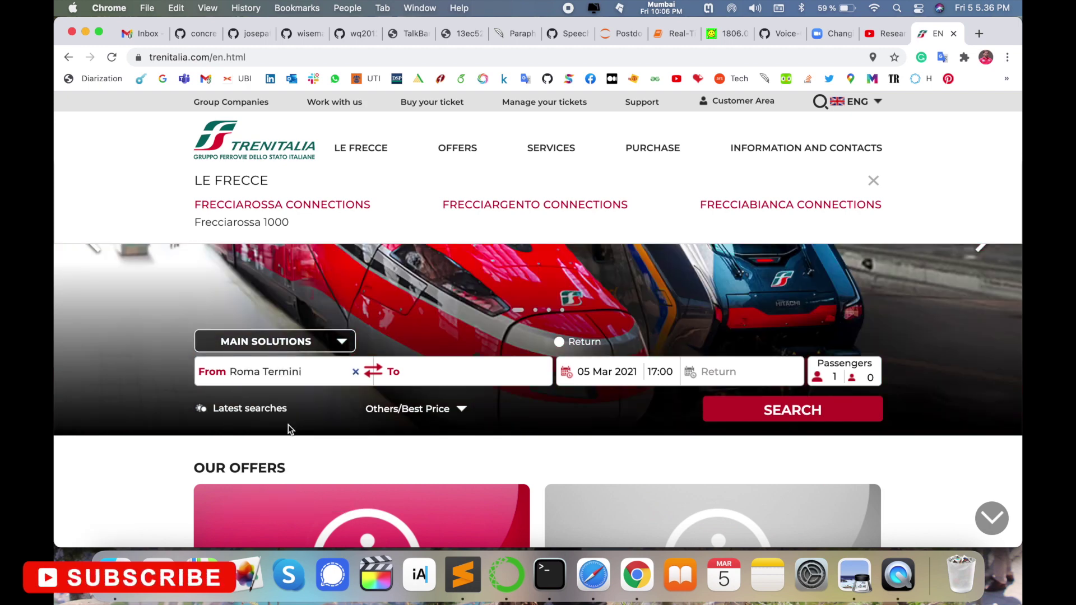
left_click(432, 374)
type("milano")
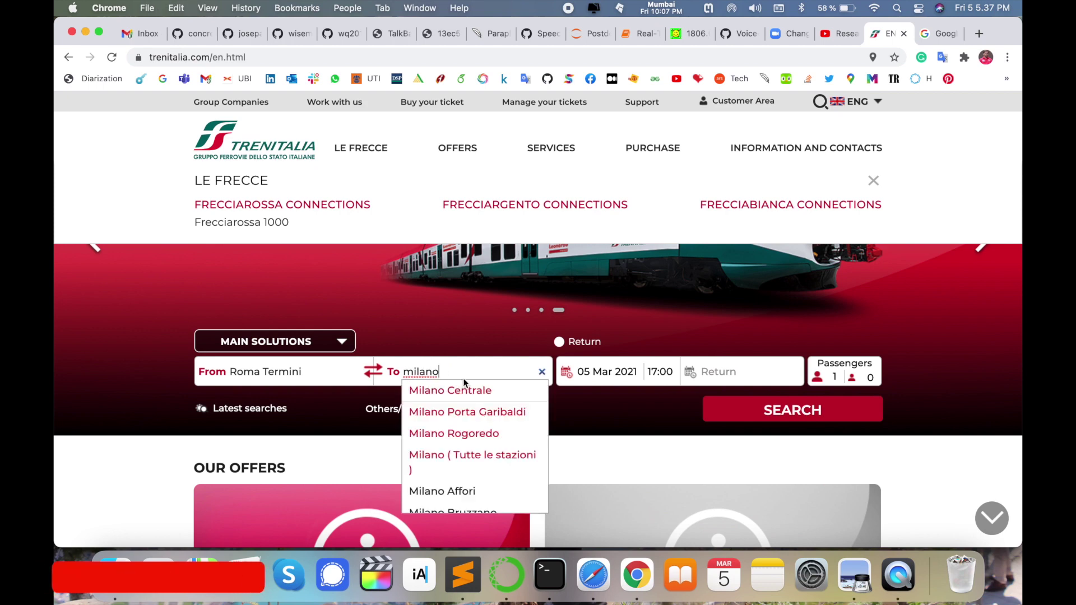
left_click(483, 388)
left_click(746, 293)
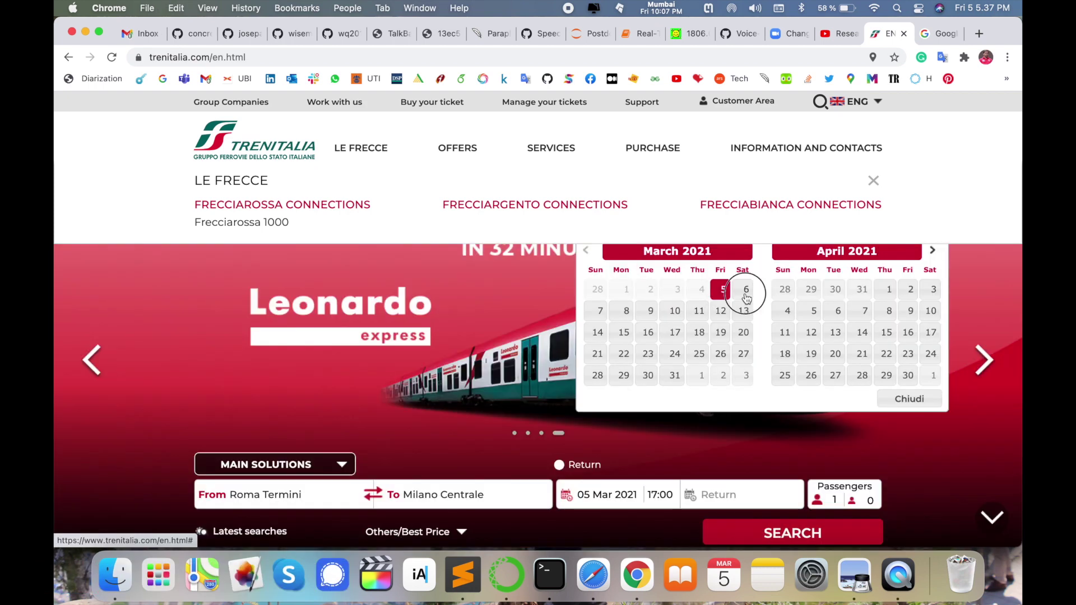
scroll(769, 312, "down", 4)
left_click(769, 312)
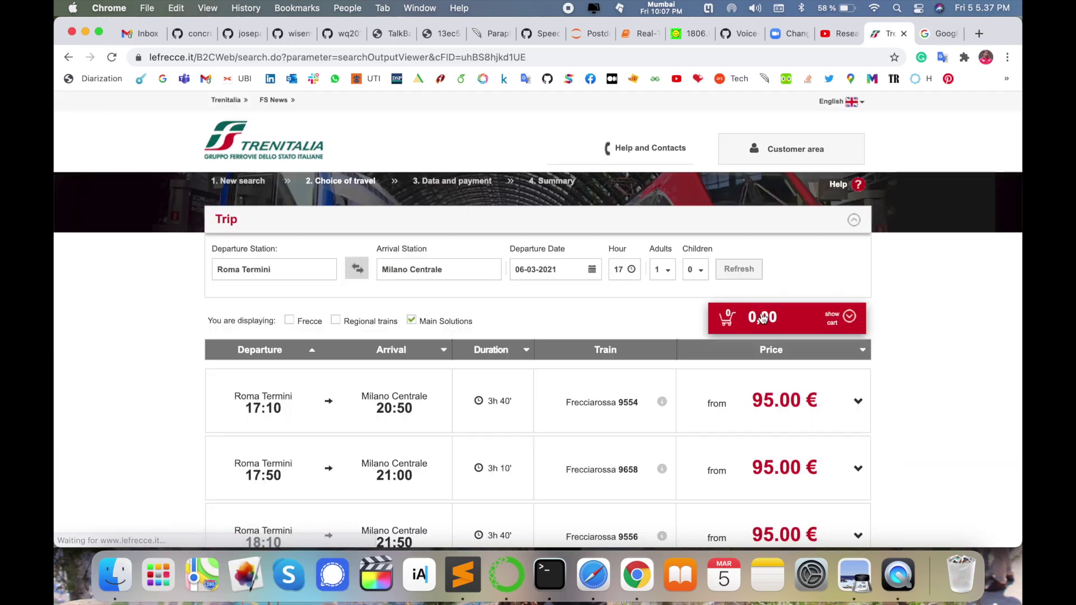
Select the 95.00 € Standard Base fare for the 17:10 Frecciarossa 9554
mouse_move(233, 435)
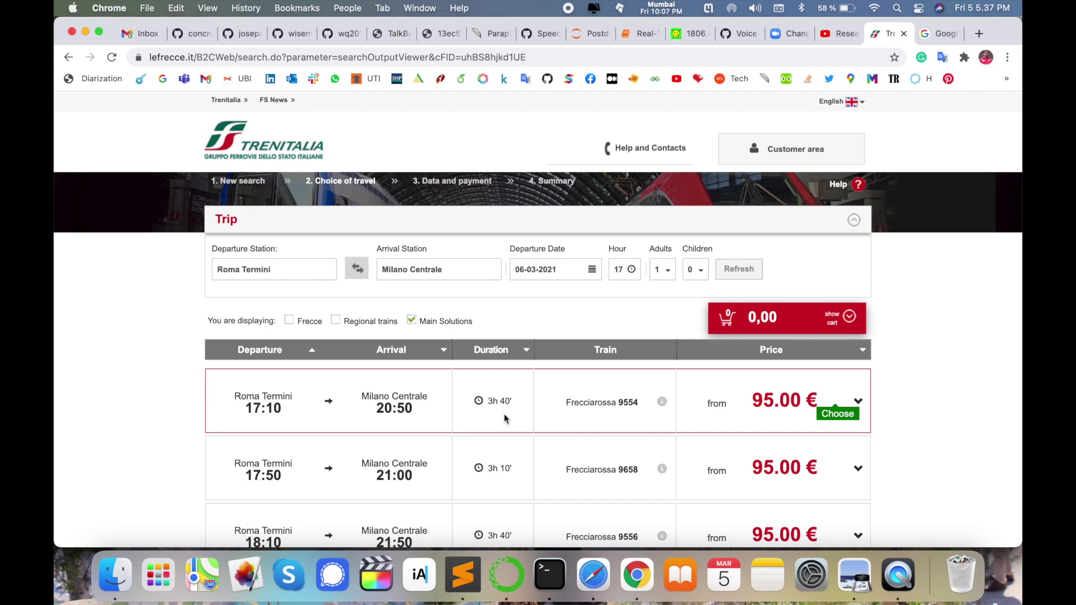
scroll(504, 414, "down", 3)
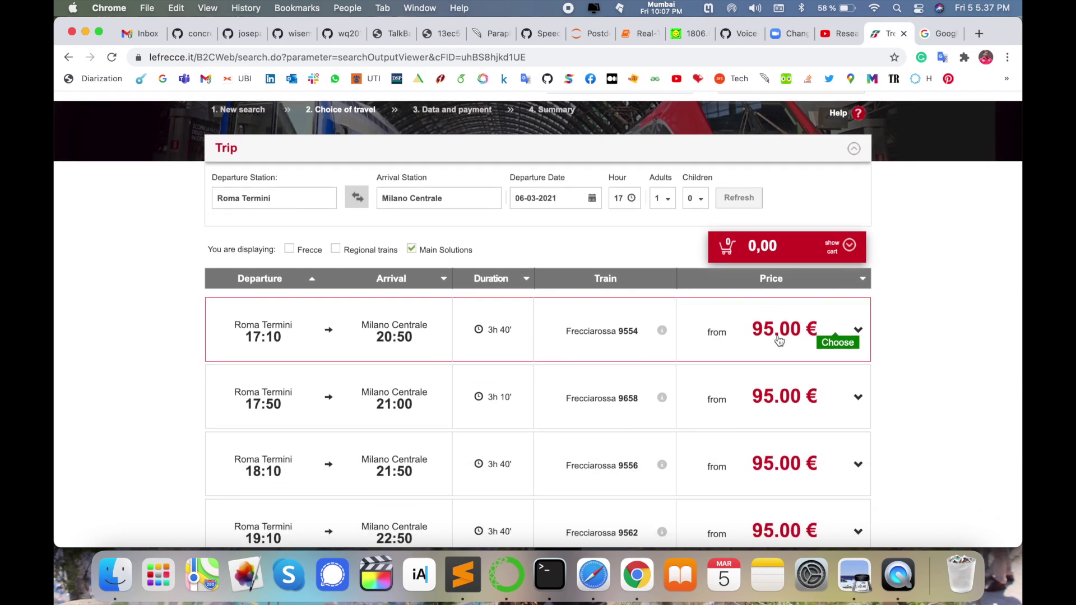
scroll(779, 341, "down", 7)
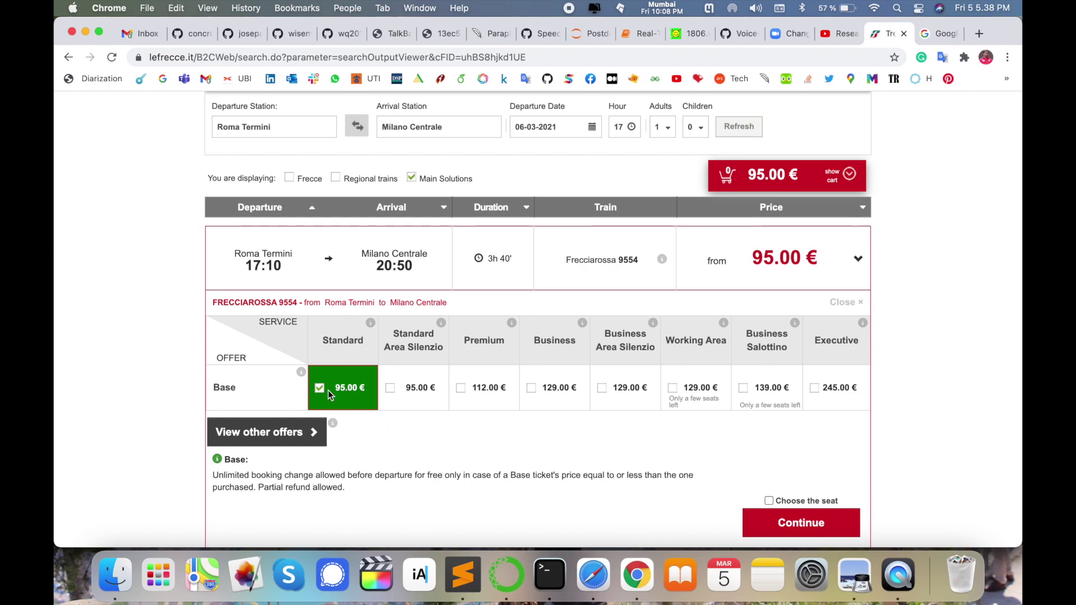
Continue with the Standard Base fare and accept the 17 € Premium upgrade offer
scroll(328, 390, "down", 2)
left_click(787, 465)
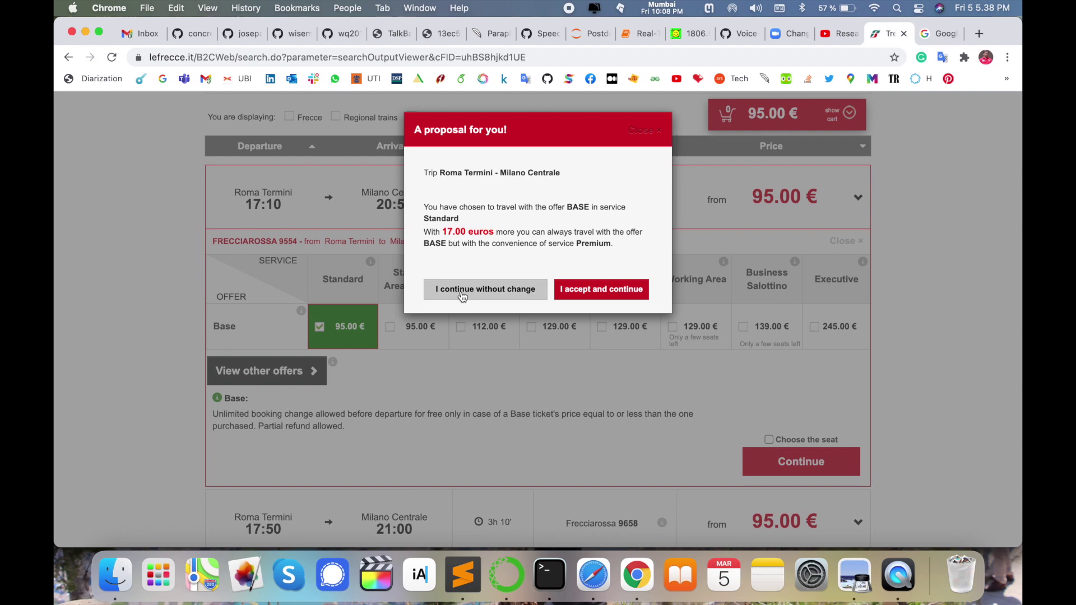
left_click(585, 290)
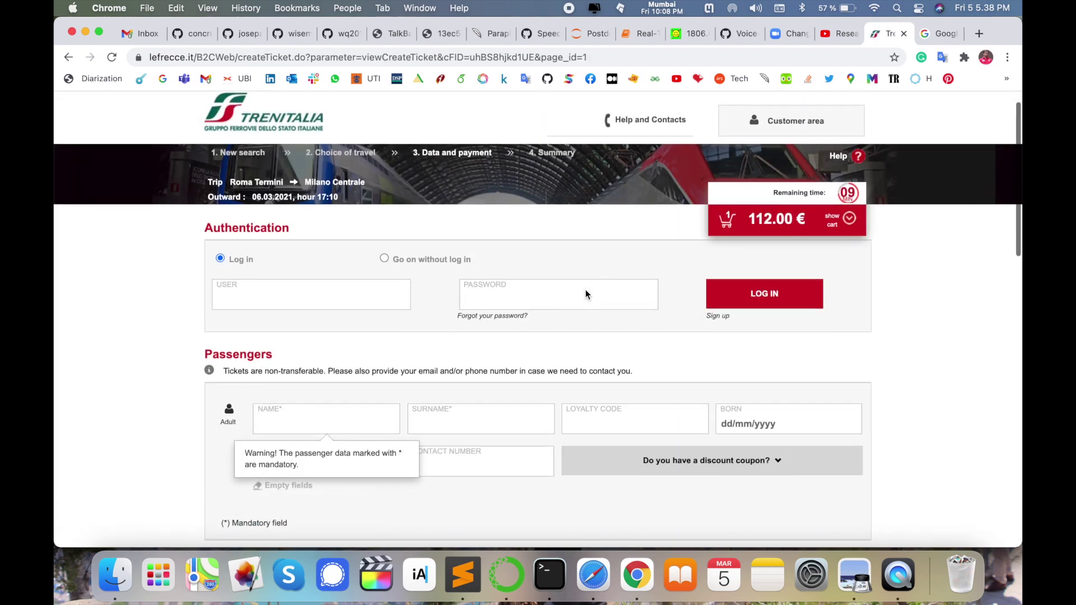
scroll(460, 290, "up", 2)
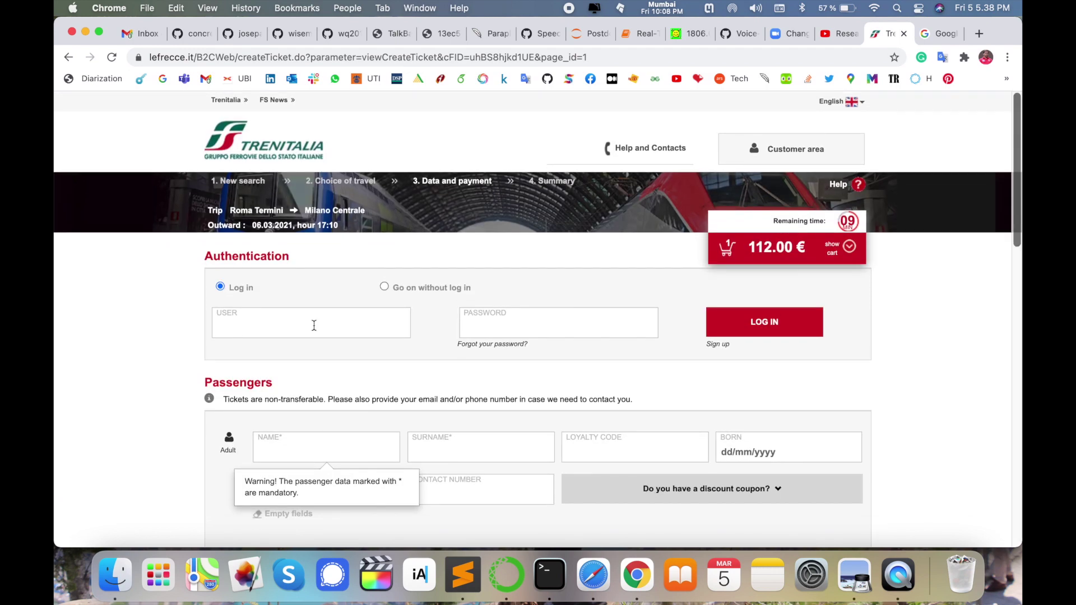
Choose 'Go on without log in', visit the First and Last Name fields, then reach Payment
left_click(384, 287)
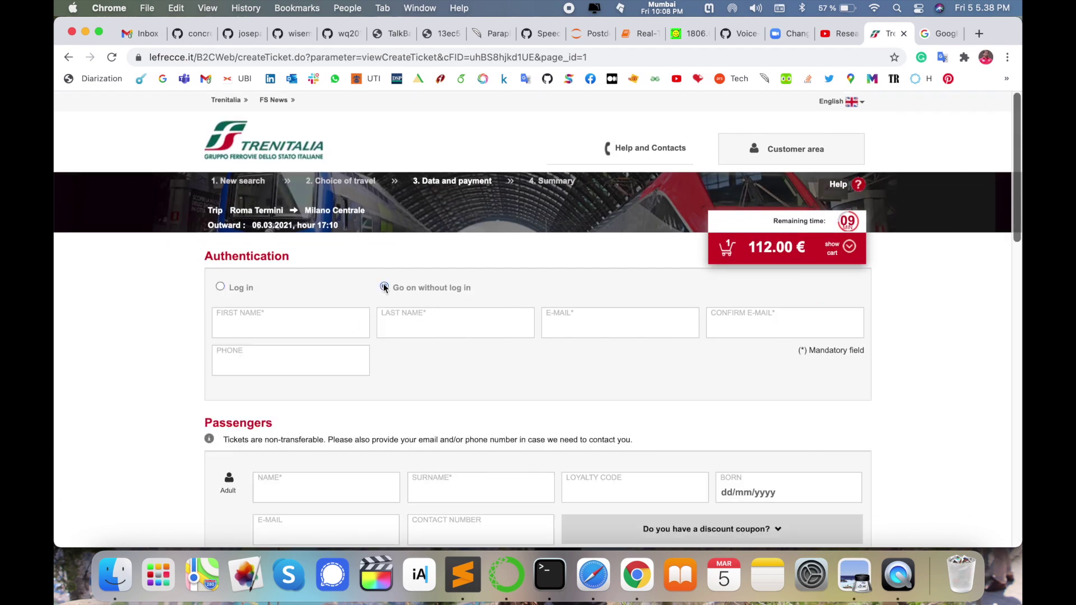
left_click(309, 321)
left_click(435, 328)
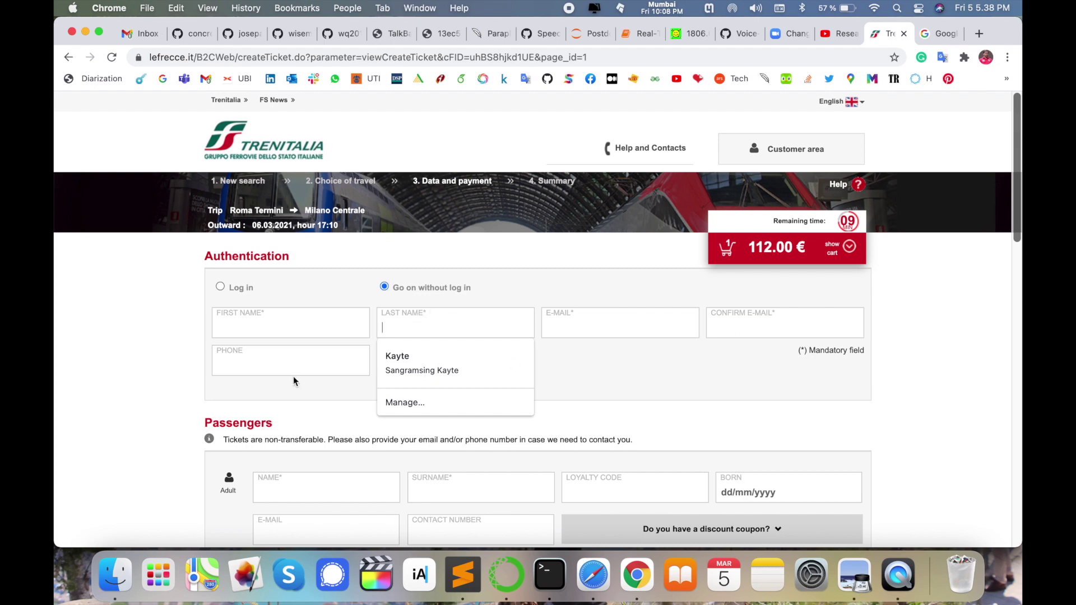
scroll(357, 371, "down", 3)
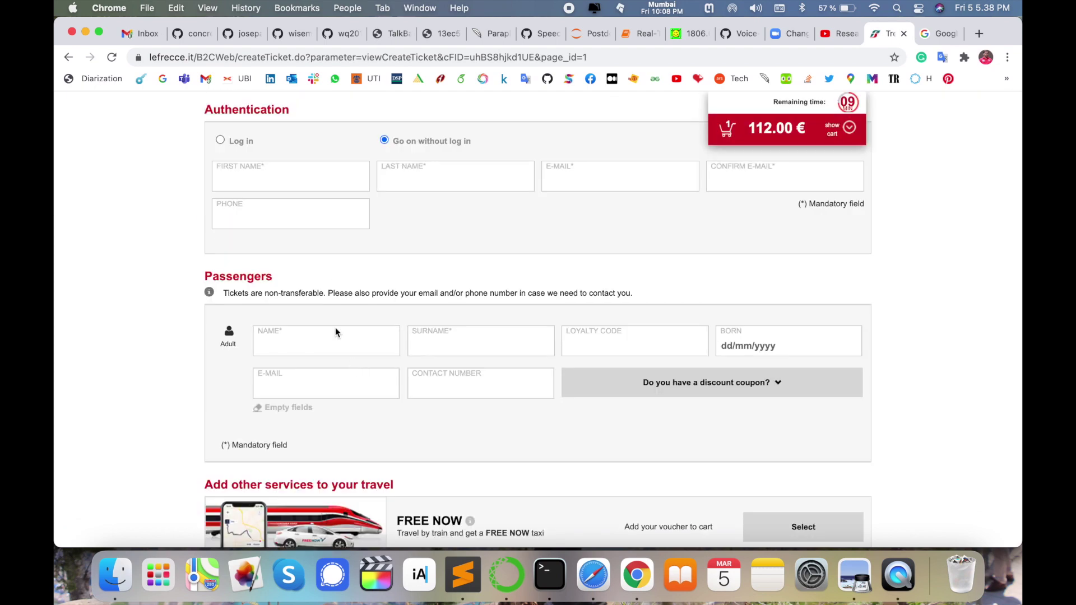
scroll(292, 342, "down", 10)
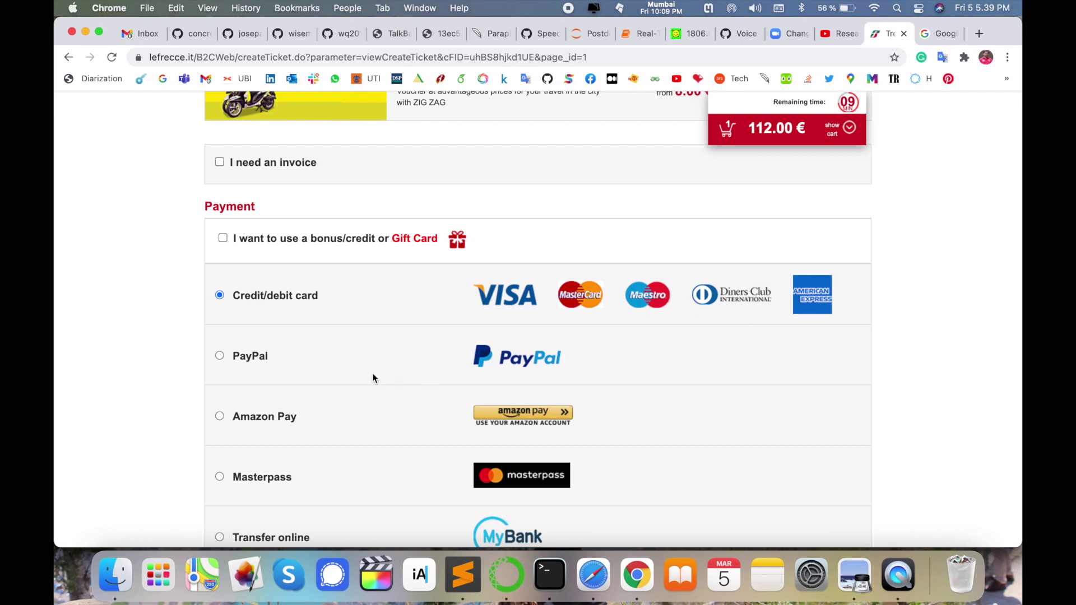
Tick Accept General Transportation Condition and try to Continue past data and payment
scroll(374, 379, "down", 3)
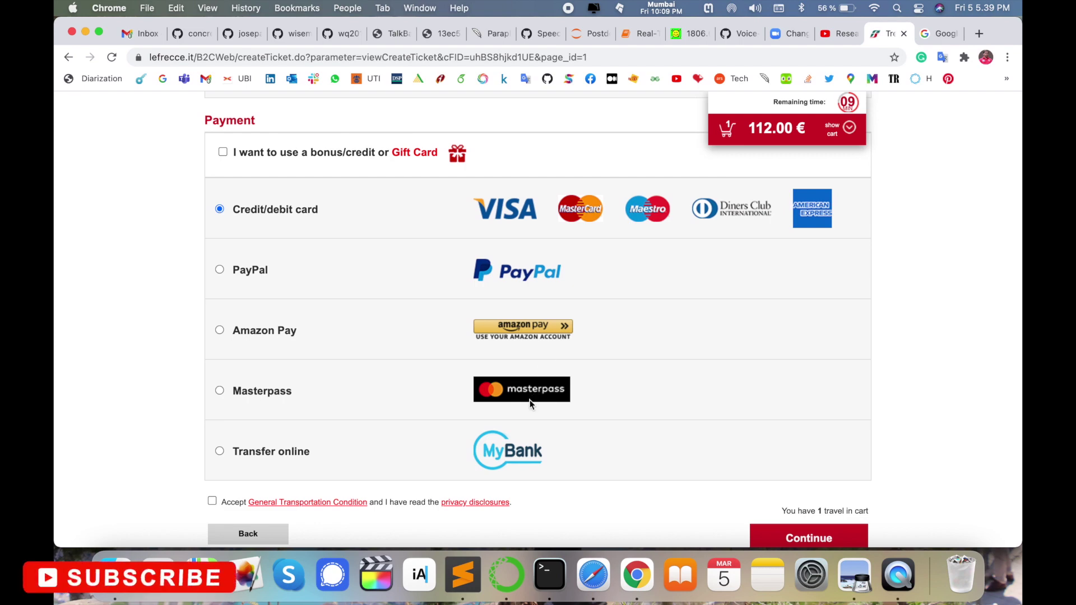
scroll(530, 399, "down", 3)
left_click(212, 423)
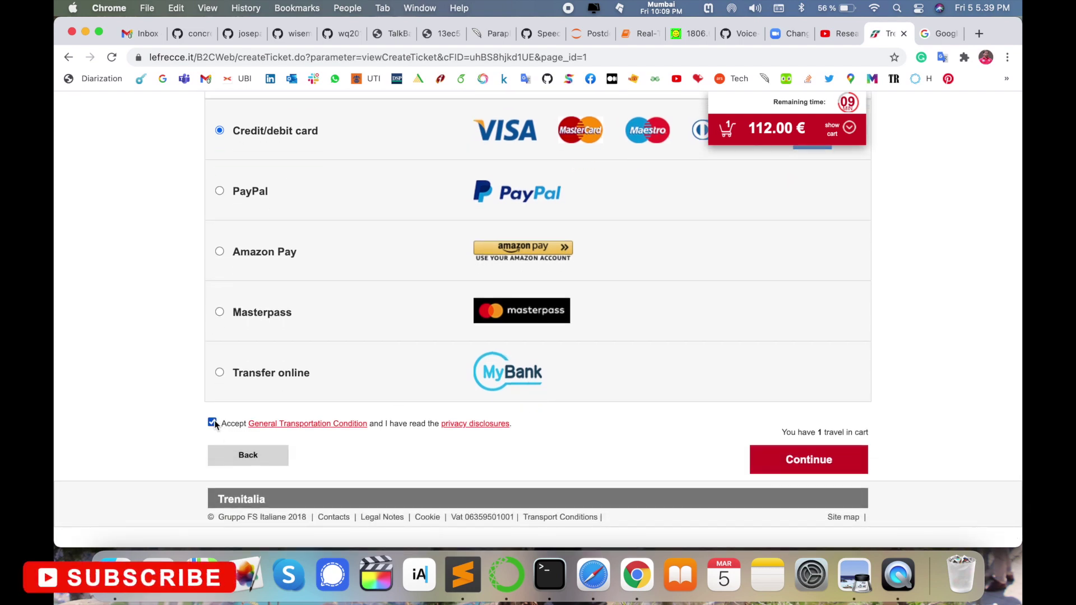
left_click(829, 468)
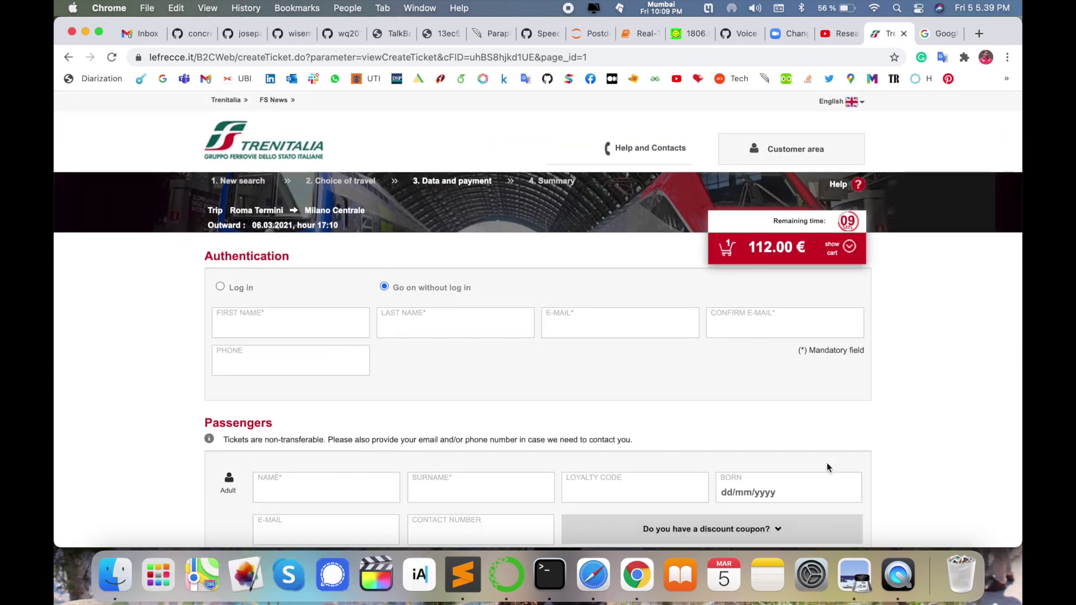
scroll(826, 462, "down", 15)
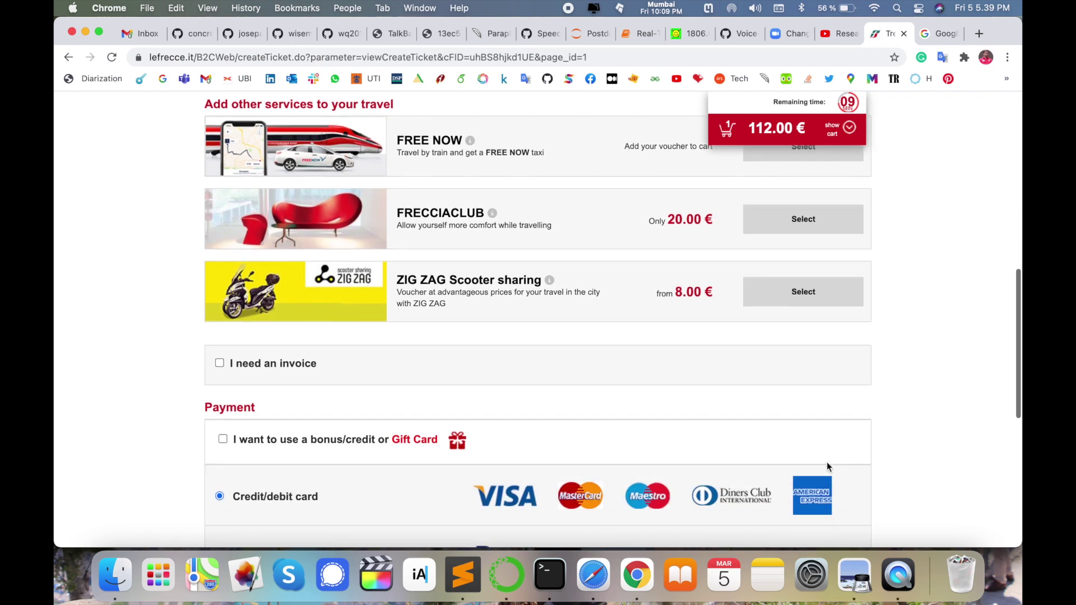
scroll(826, 462, "down", 1)
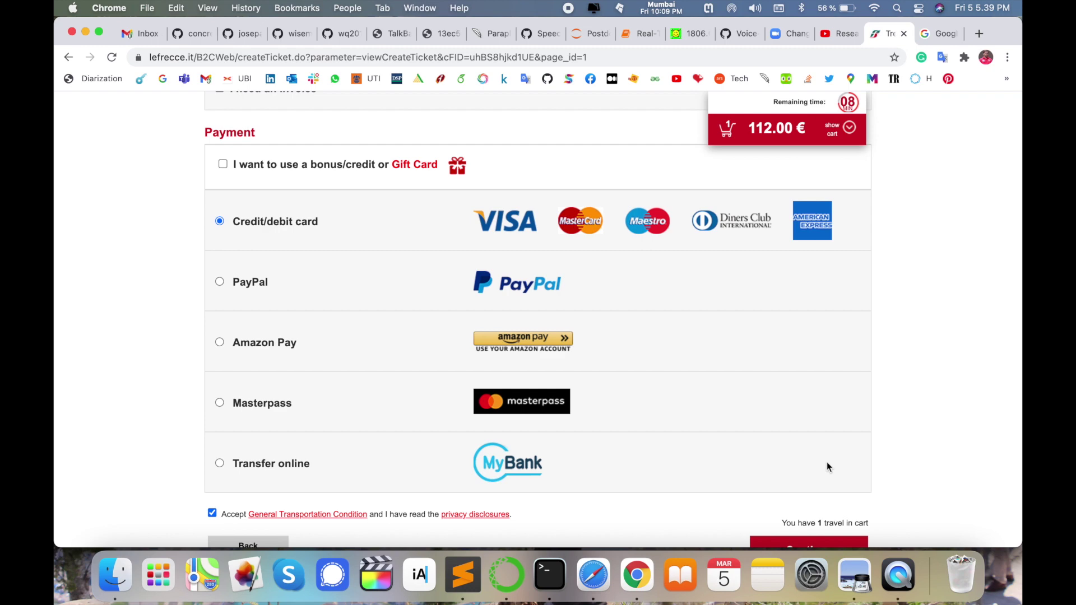
scroll(826, 466, "up", 15)
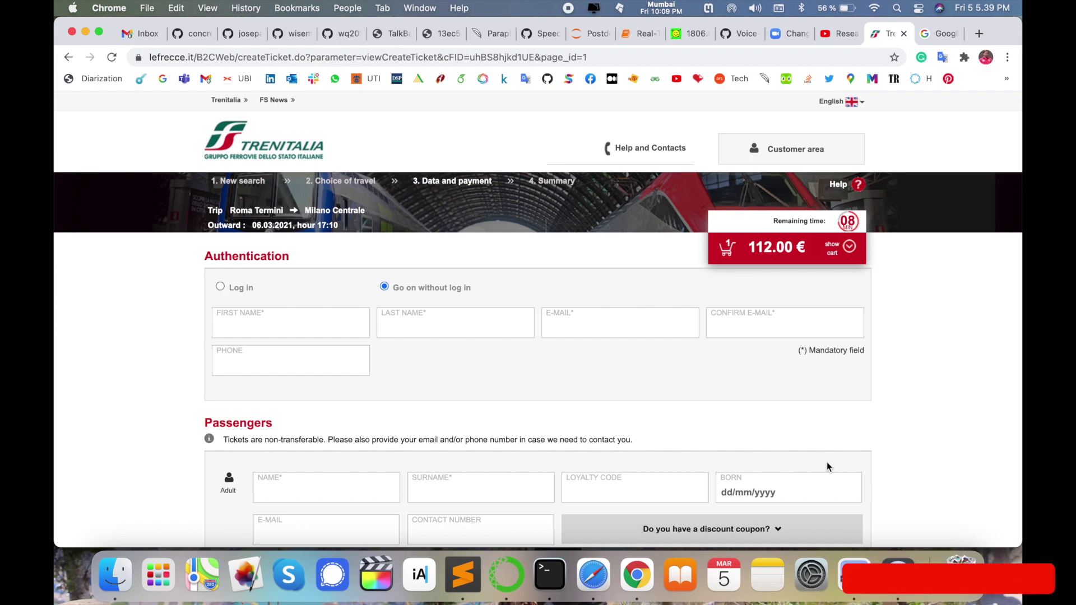
scroll(827, 466, "down", 1)
scroll(828, 466, "down", 10)
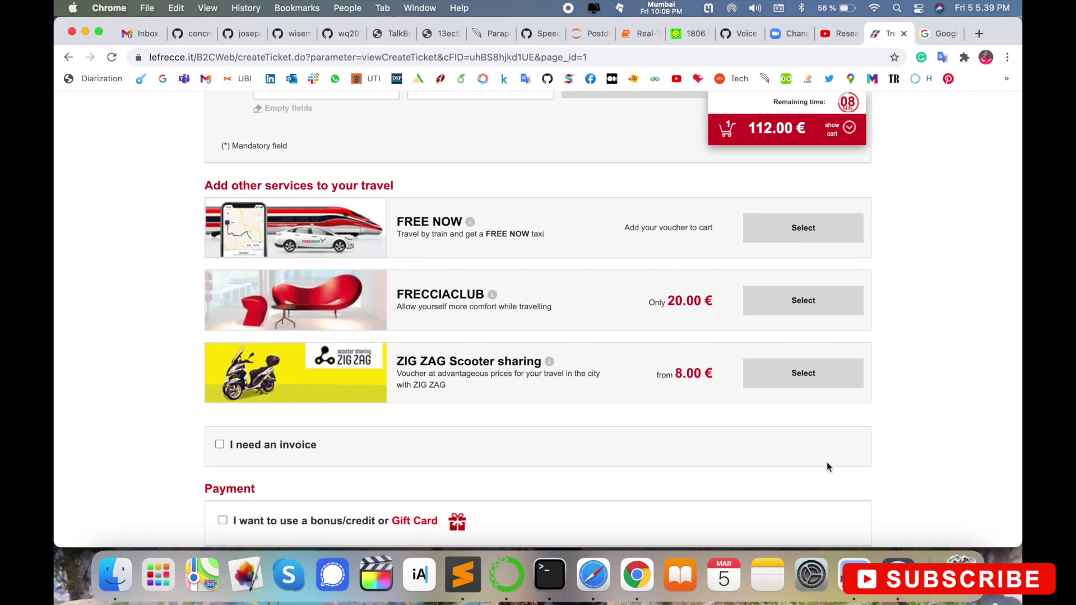
scroll(827, 463, "up", 15)
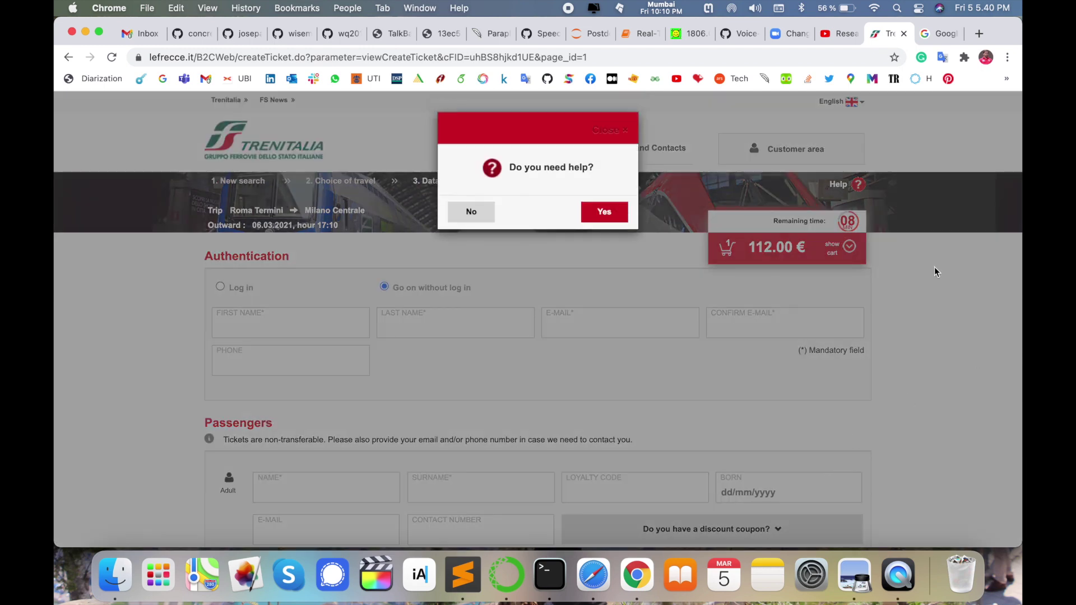
left_click(454, 217)
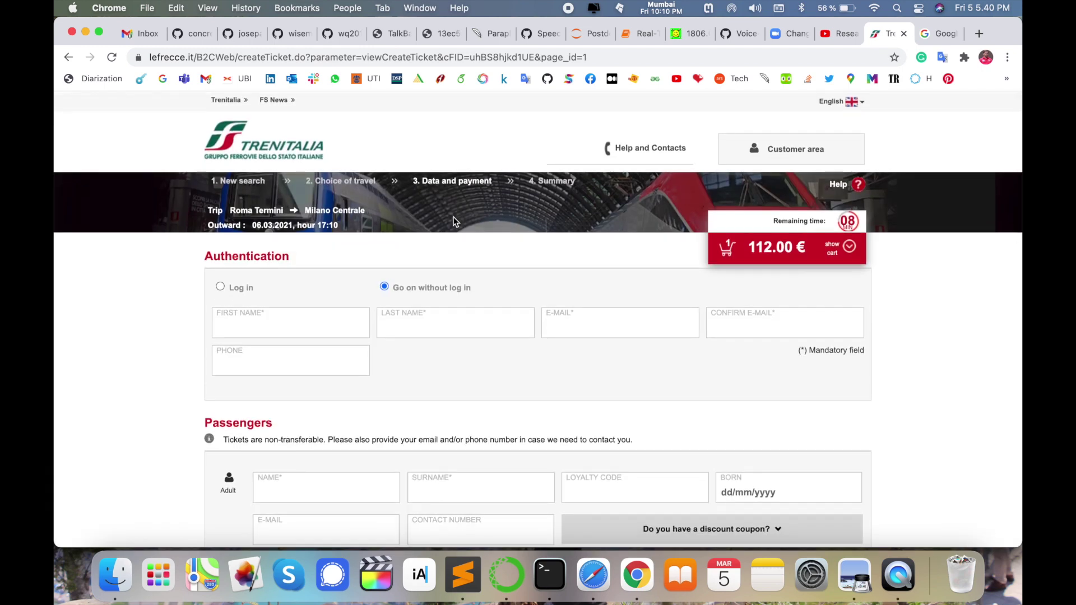